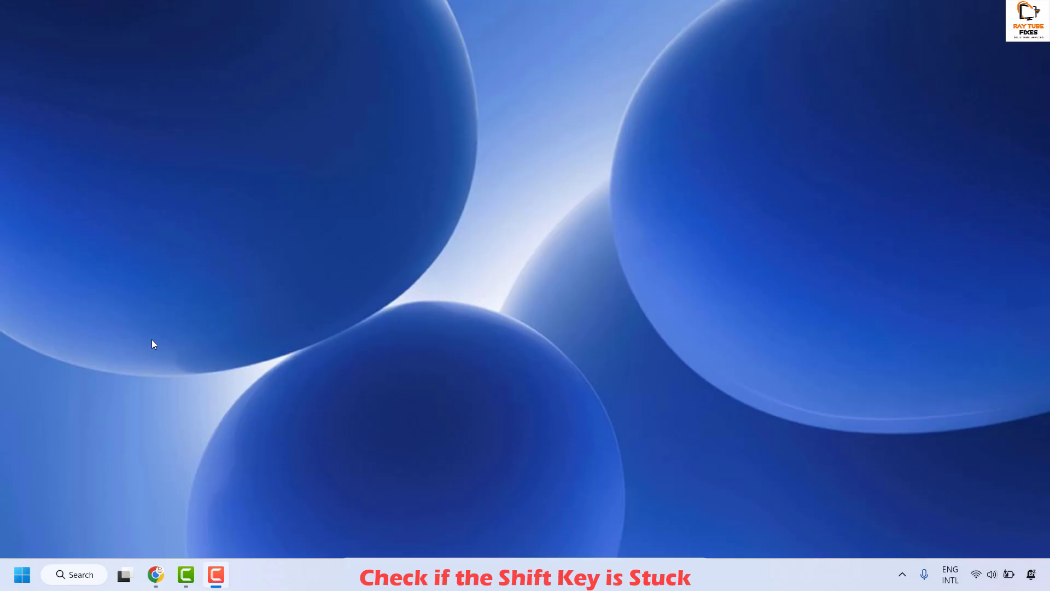
Step: Launch On-Screen Keyboard from Start's Accessibility apps, close it, then search for 'osk'
click(25, 580)
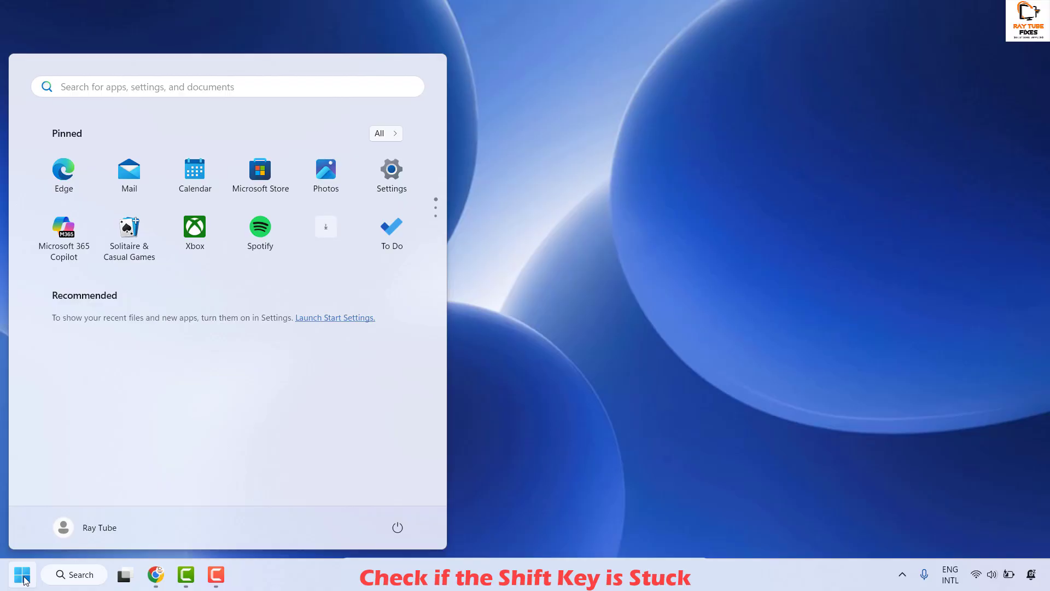
click(382, 134)
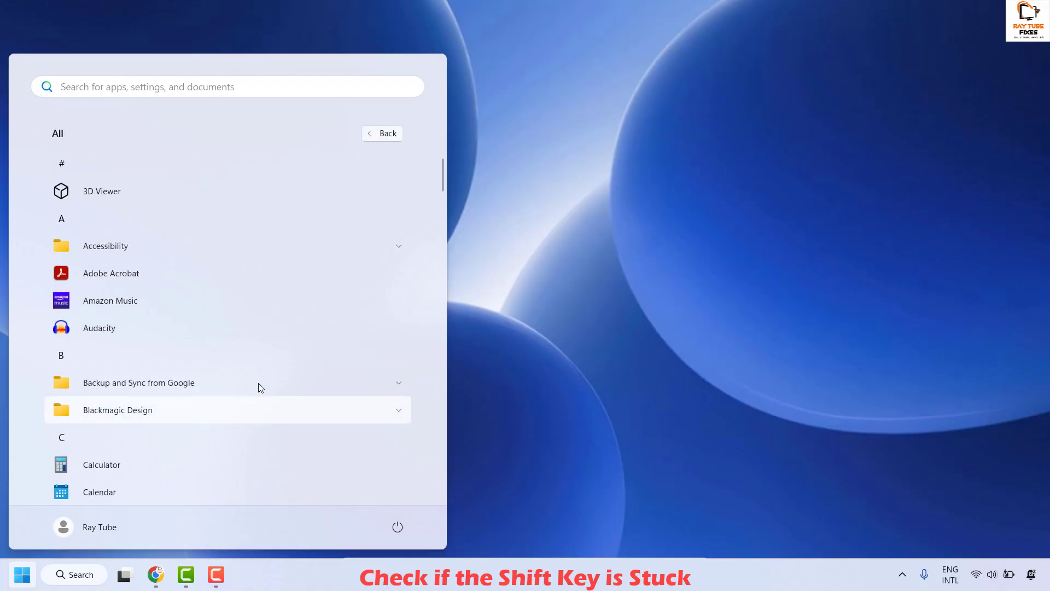
click(122, 252)
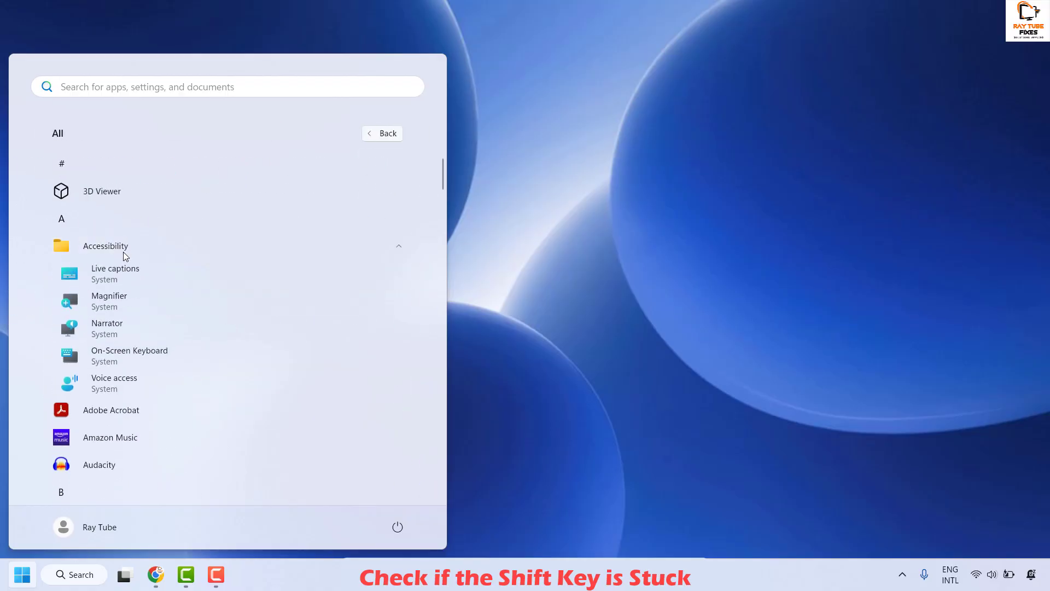
click(130, 359)
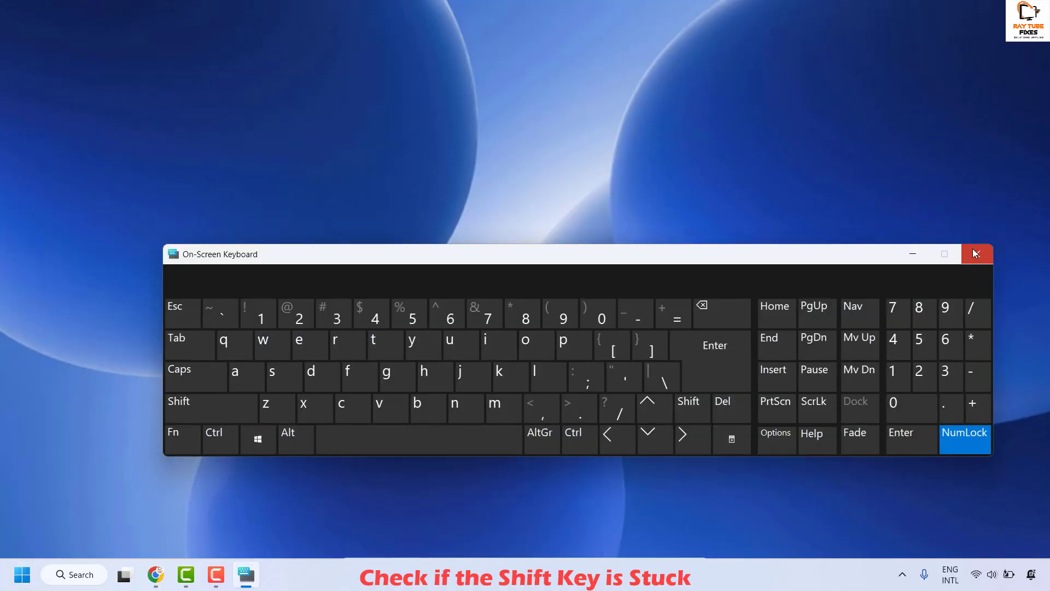
click(972, 253)
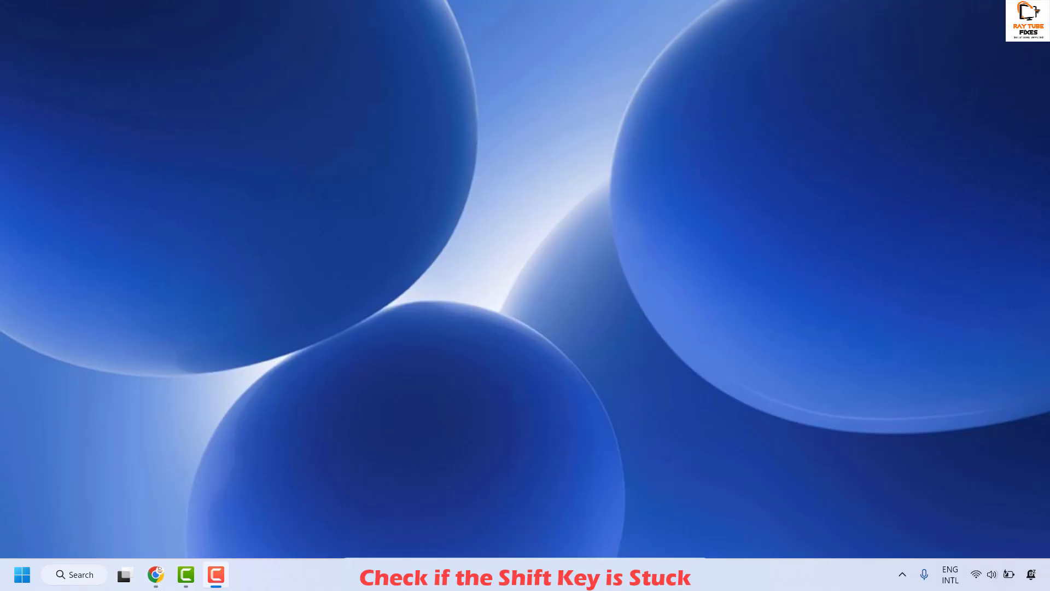
click(66, 579)
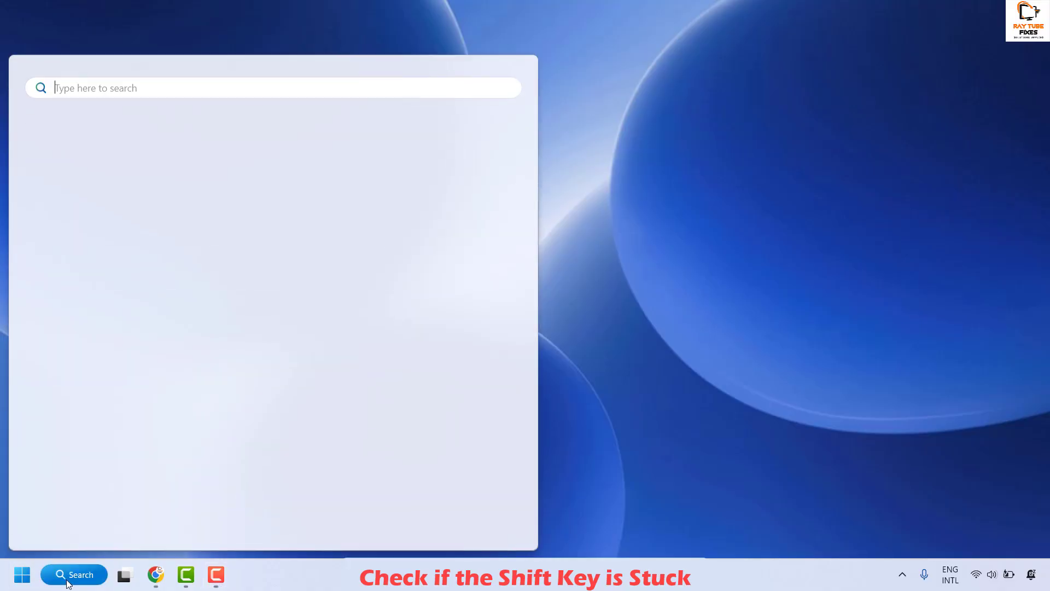
text(osk)
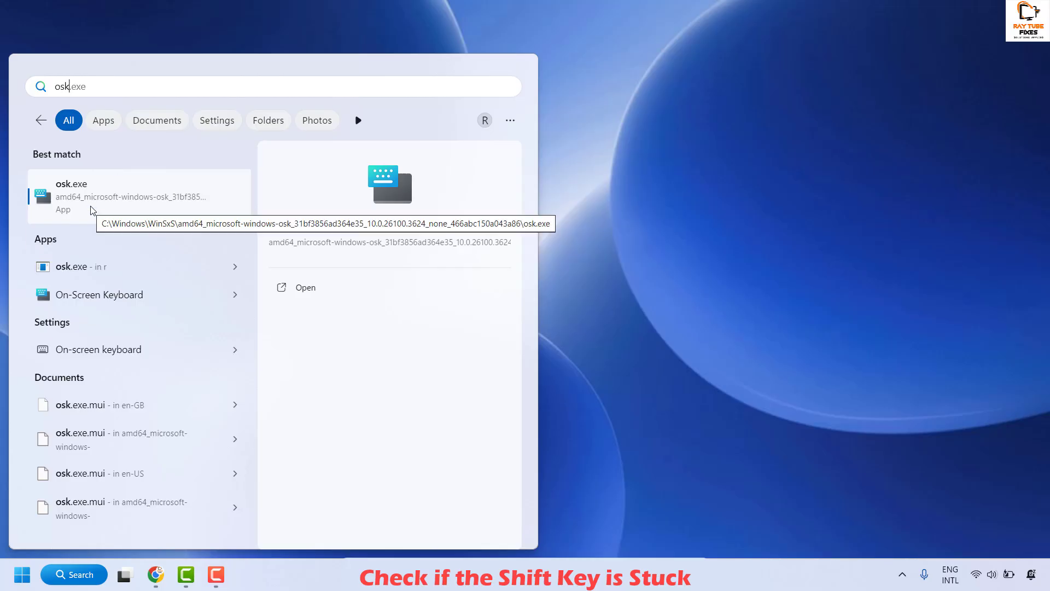
Step: Launch osk.exe, latch and release Shift to confirm it doesn't stick, then close the keyboard
click(128, 196)
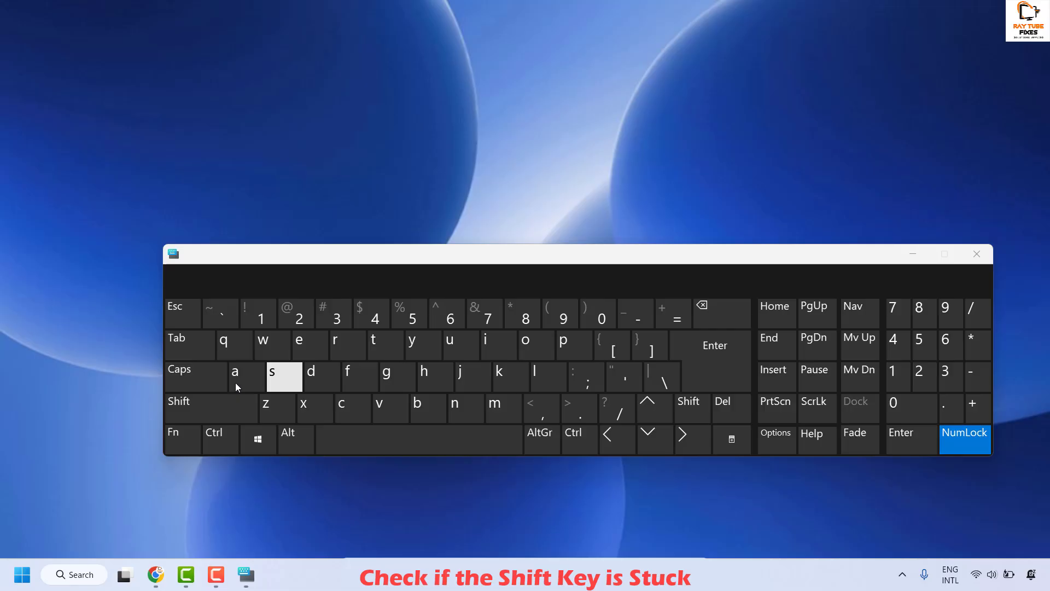
click(215, 408)
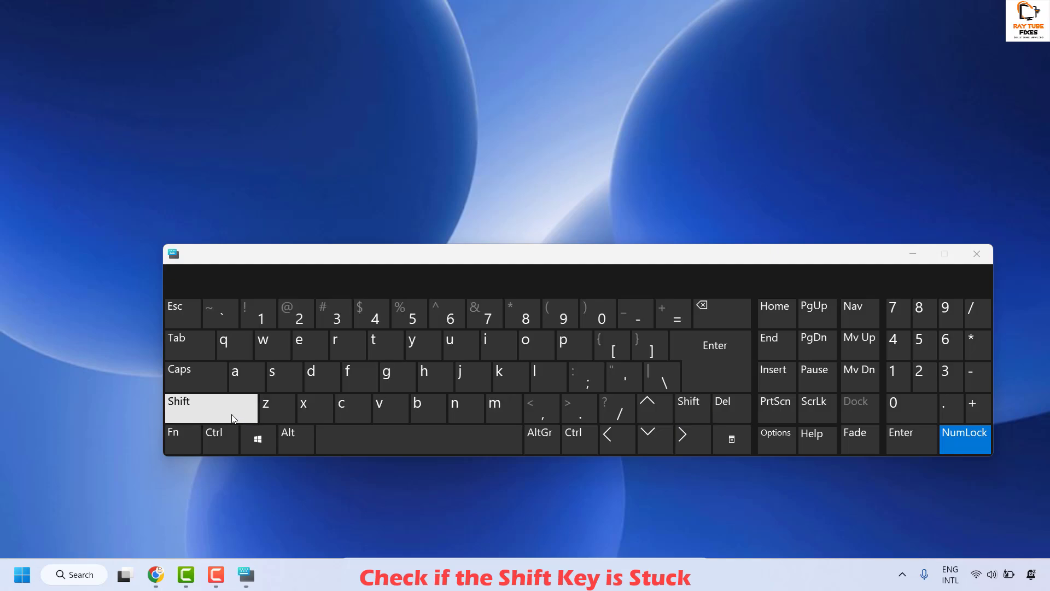
click(352, 409)
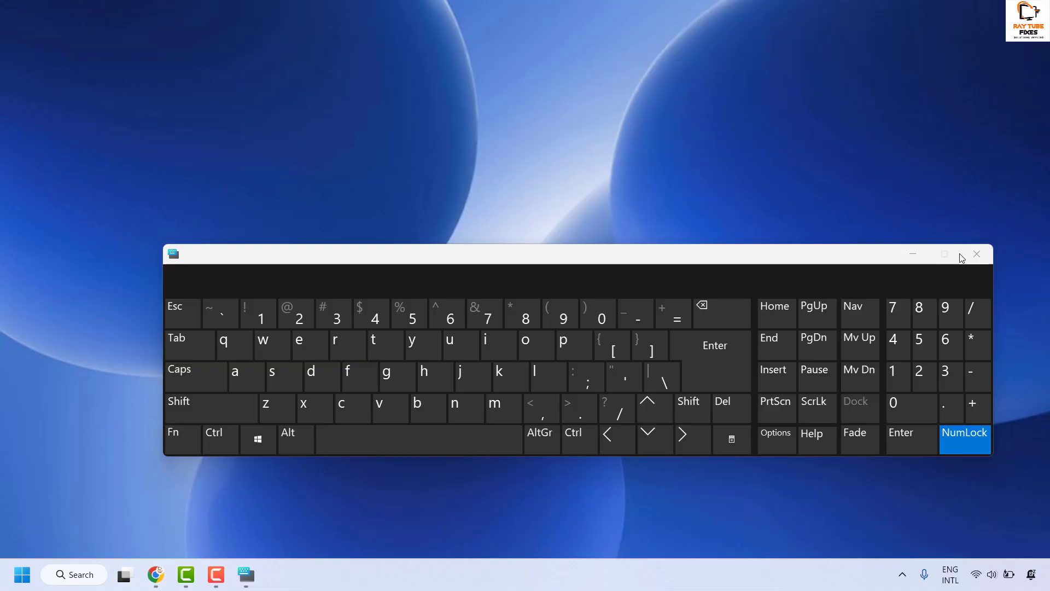
click(977, 254)
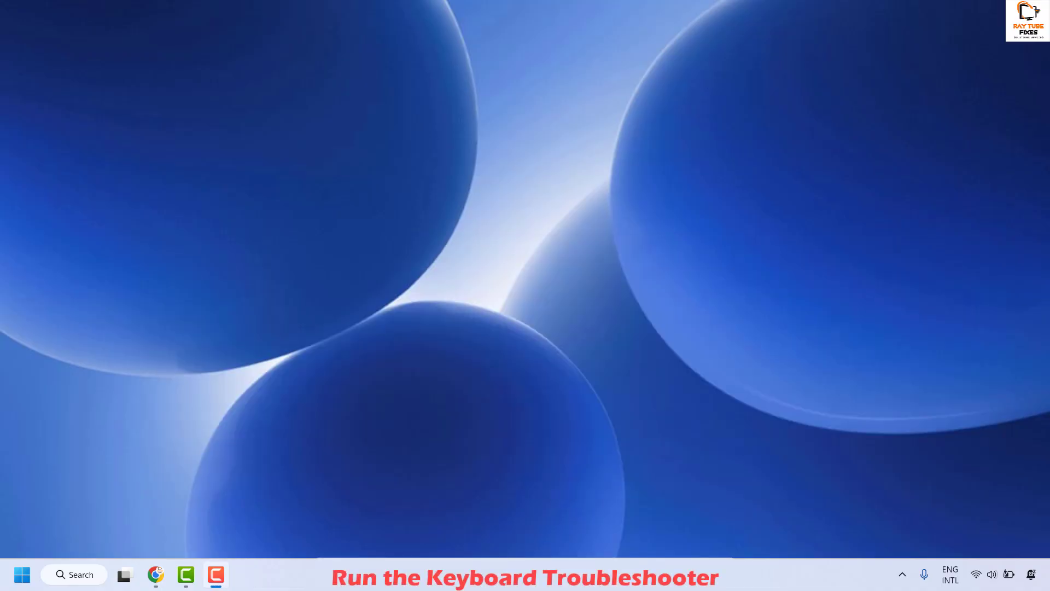
Step: Paste the Keyboard troubleshooter command into the Run dialog and run it
click(156, 574)
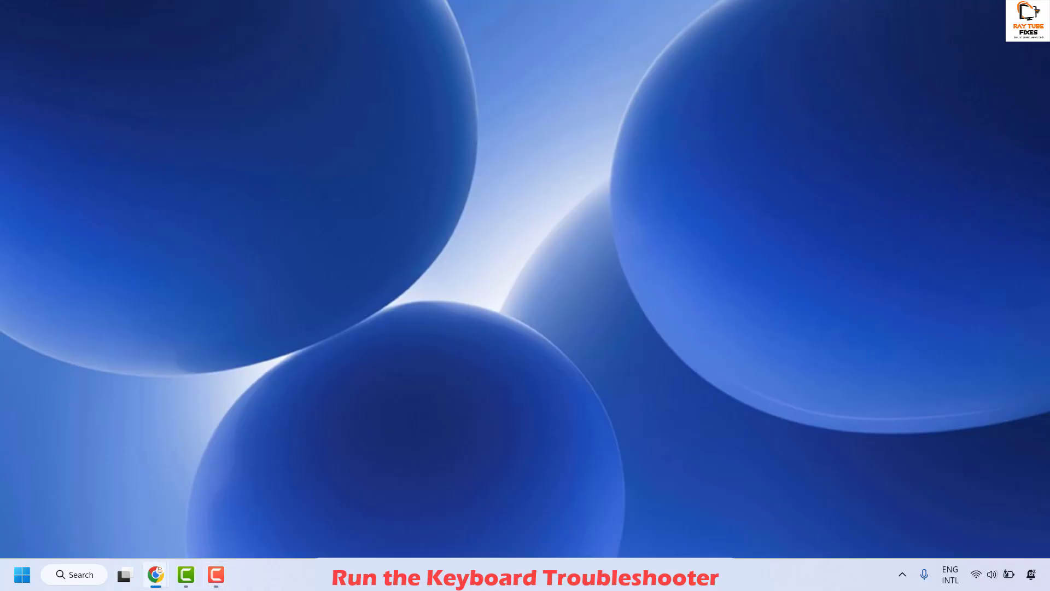
right_click(25, 574)
click(50, 490)
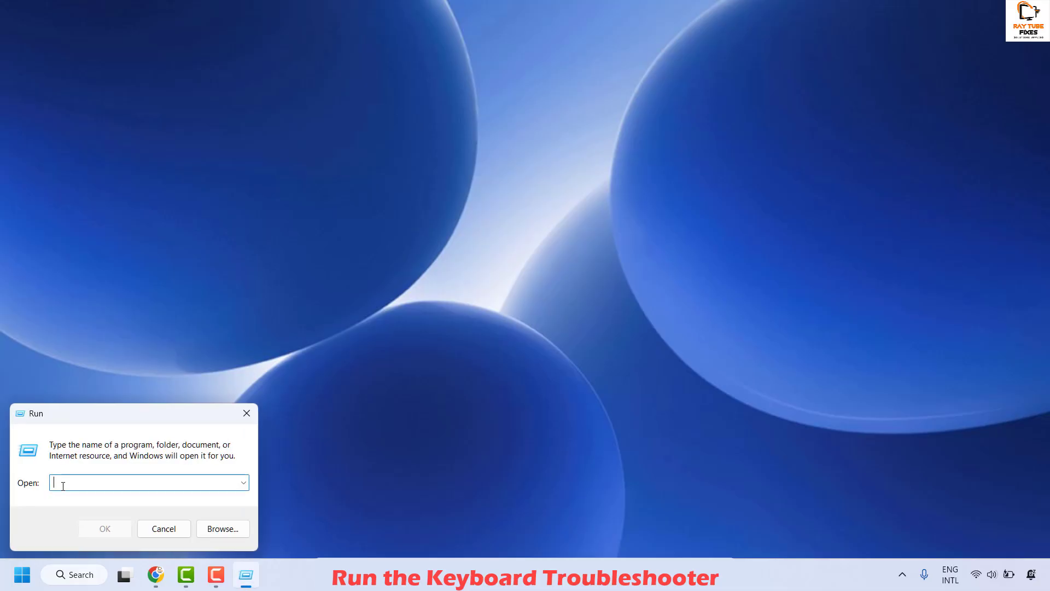
right_click(64, 482)
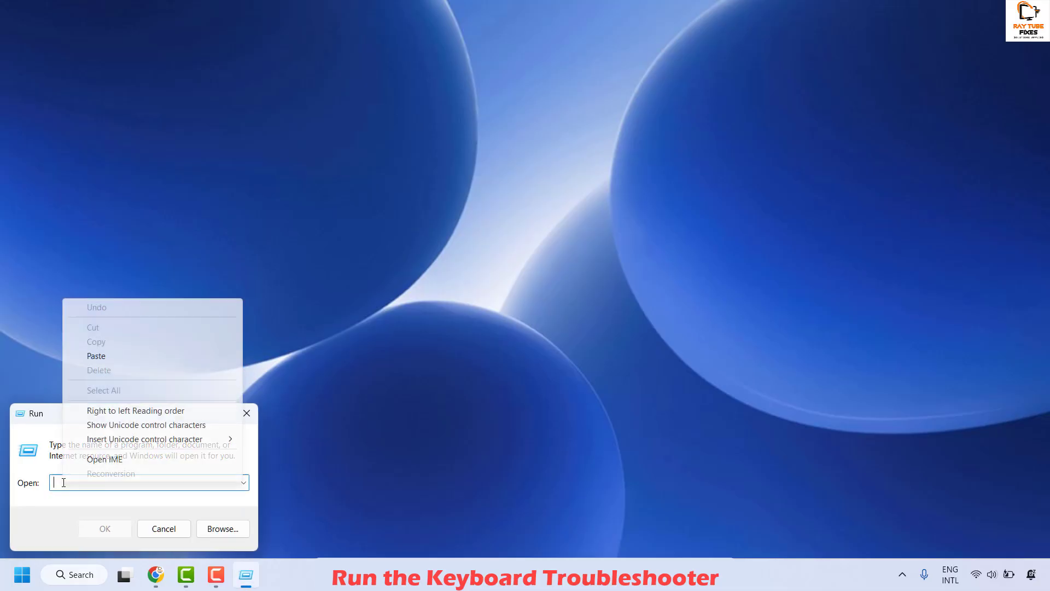
click(100, 356)
key(Return)
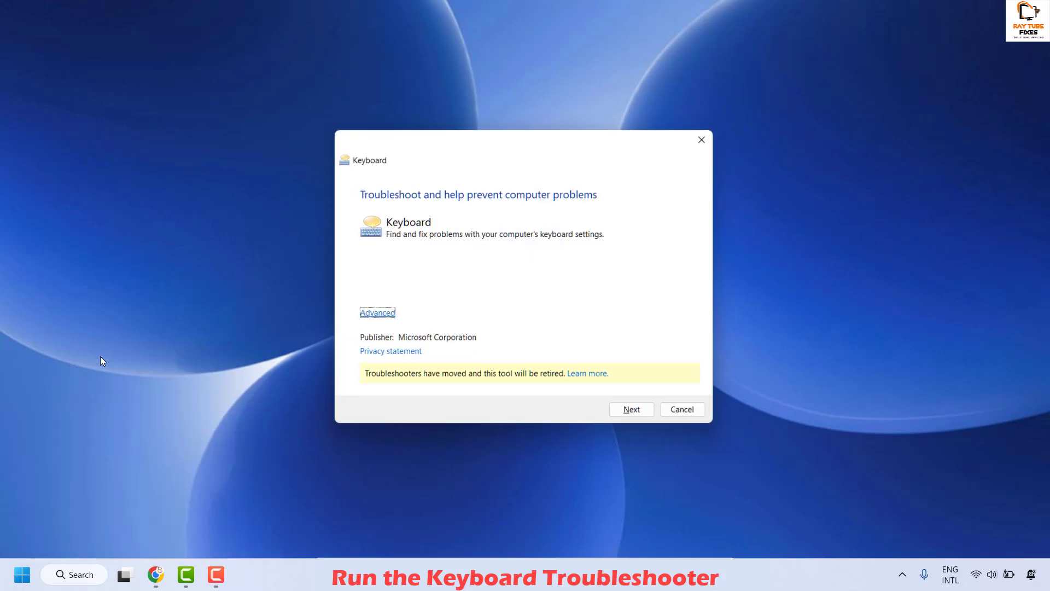
Step: Run the keyboard check with Apply repairs automatically, then close it after no changes are found
click(382, 315)
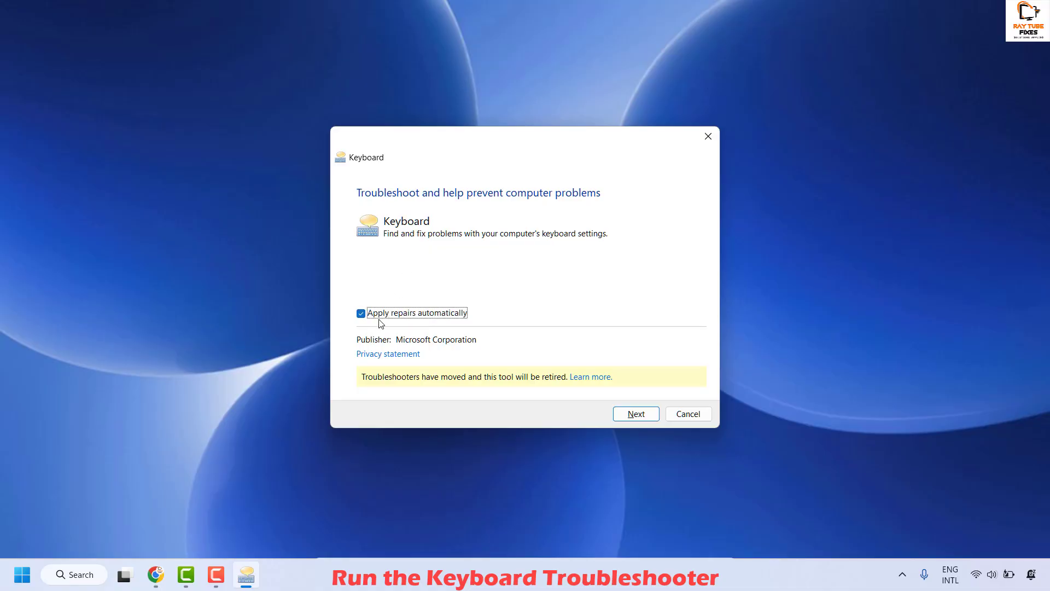
click(630, 413)
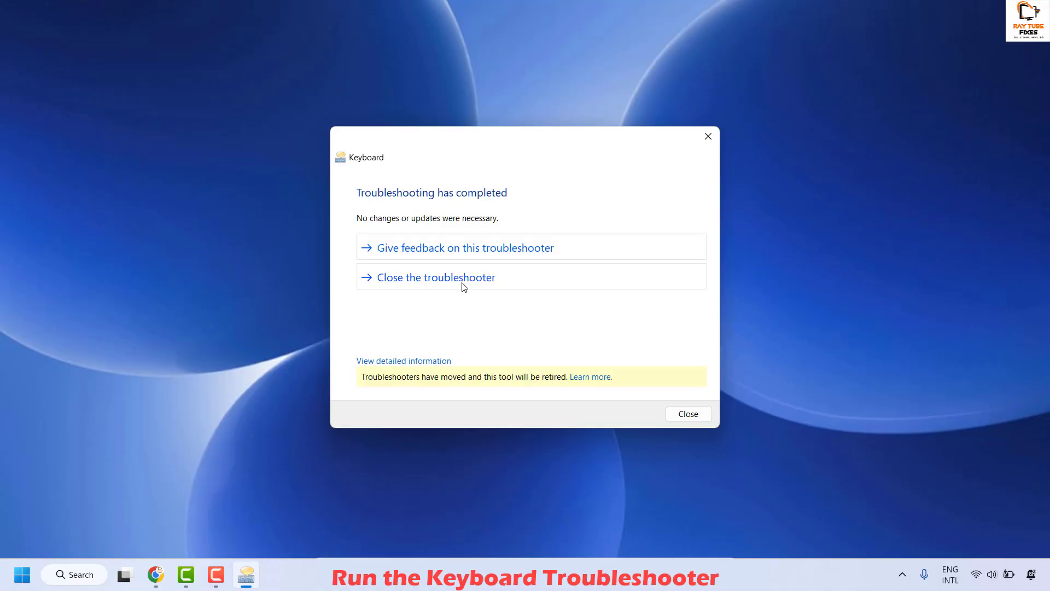
click(463, 282)
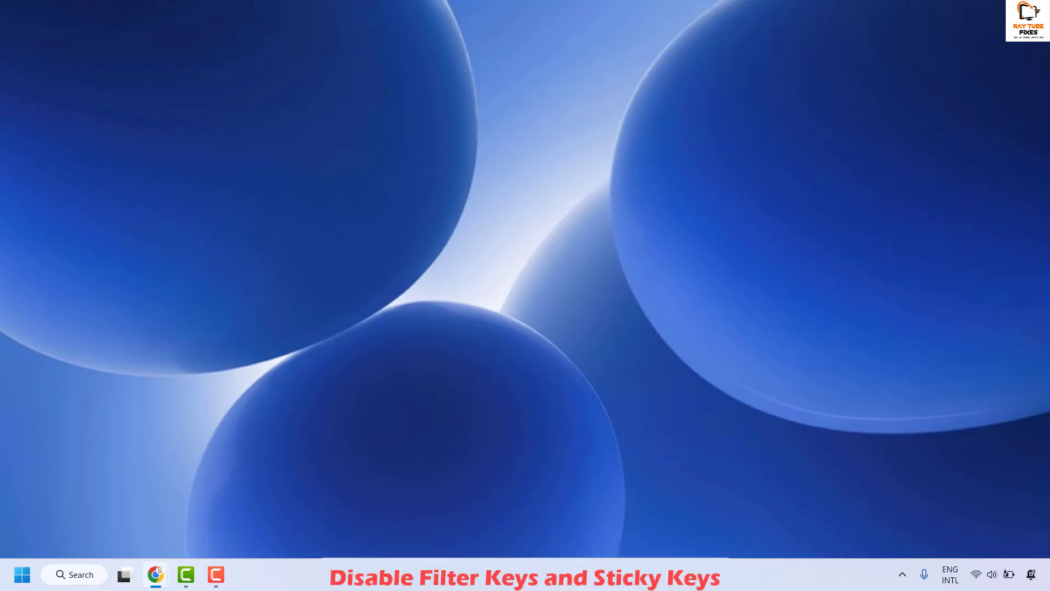
Step: In Accessibility > Keyboard settings, toggle Sticky keys on and back off, then close Settings
right_click(22, 574)
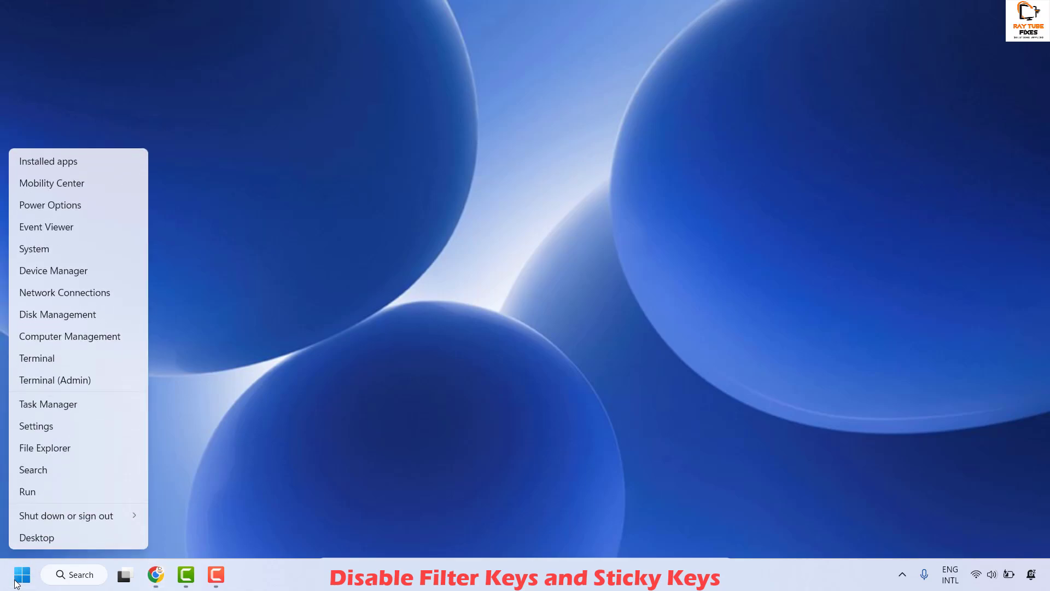
click(68, 428)
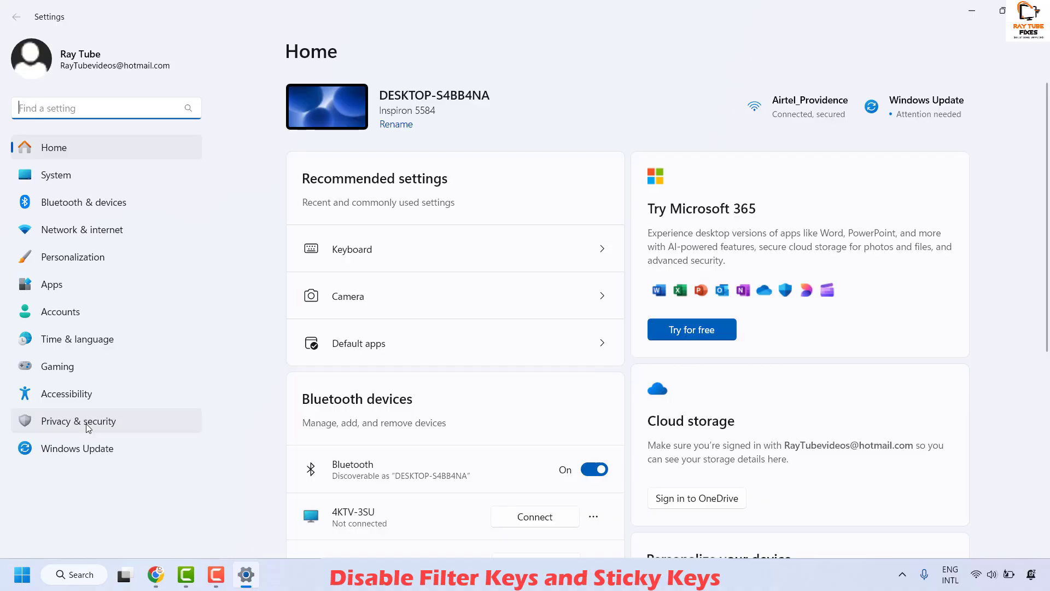
click(85, 402)
scroll(460, 332, down, 5)
scroll(459, 332, down, 1)
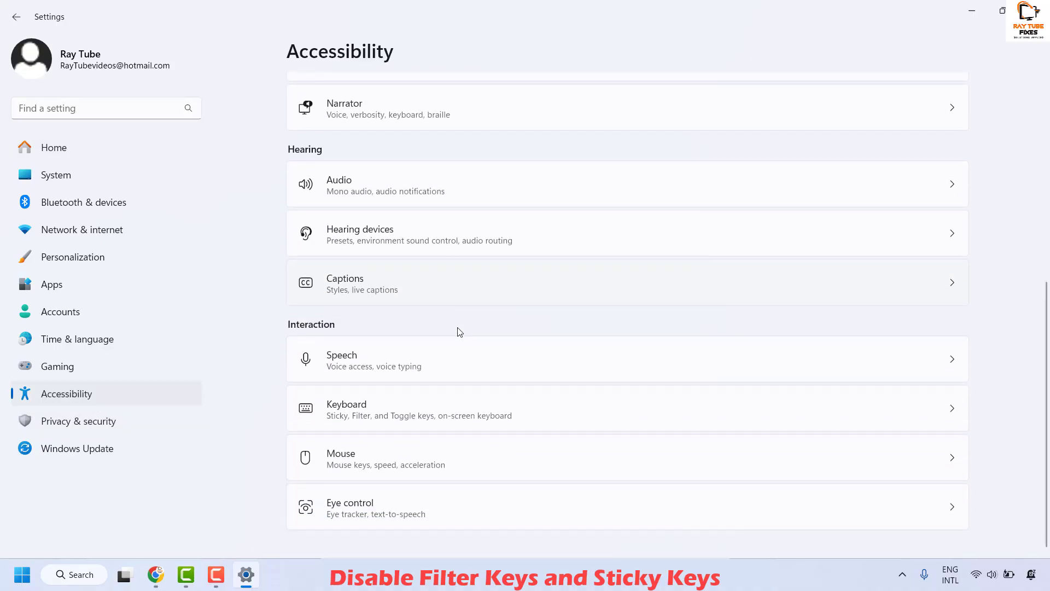
click(431, 417)
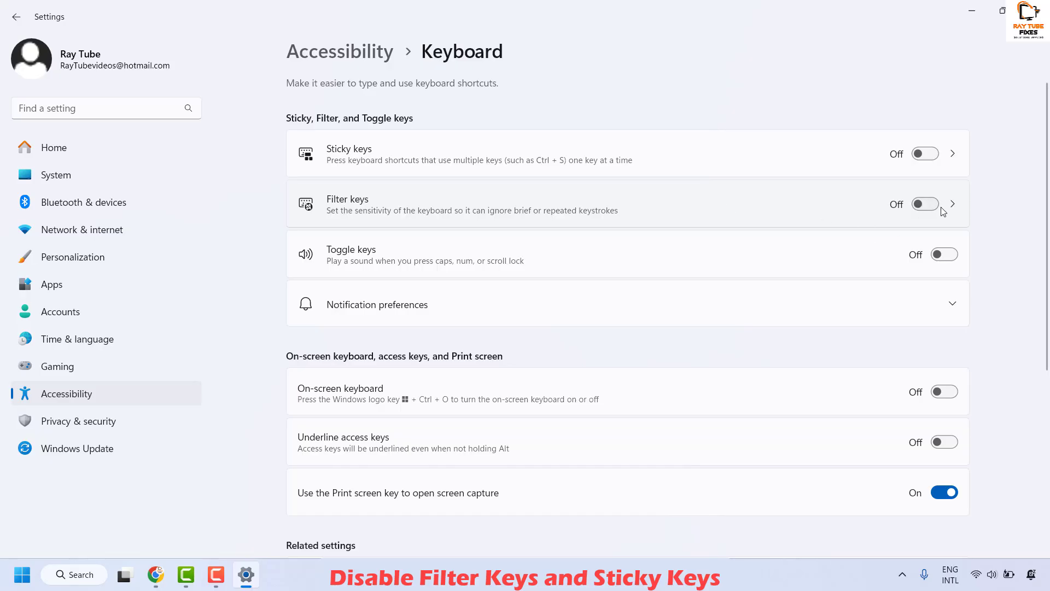
click(934, 156)
click(927, 155)
key(alt+F4)
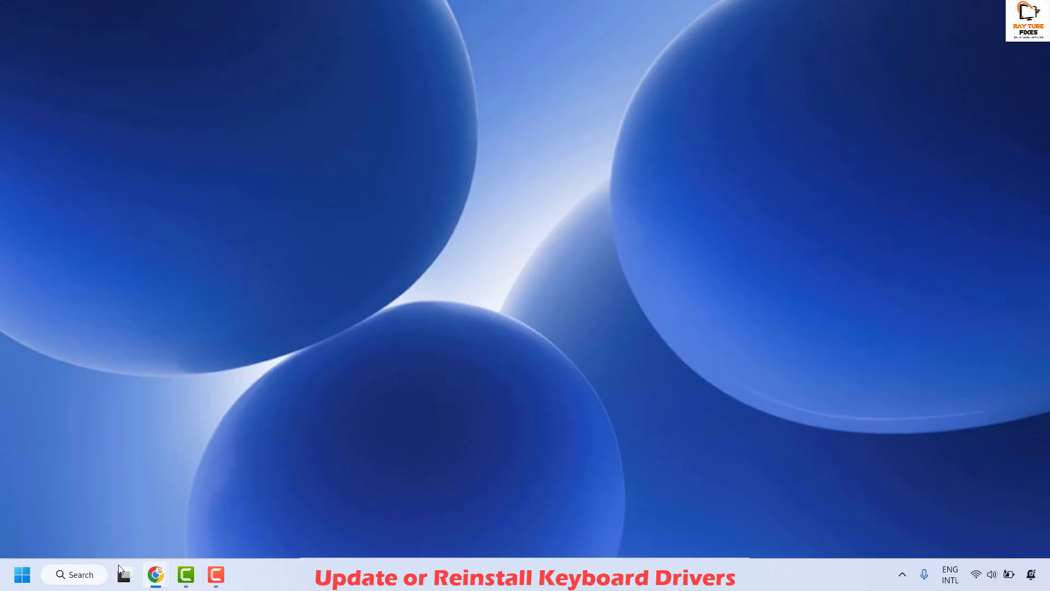
Step: Open Device Manager and search automatically for a Standard PS/2 Keyboard driver update
right_click(27, 578)
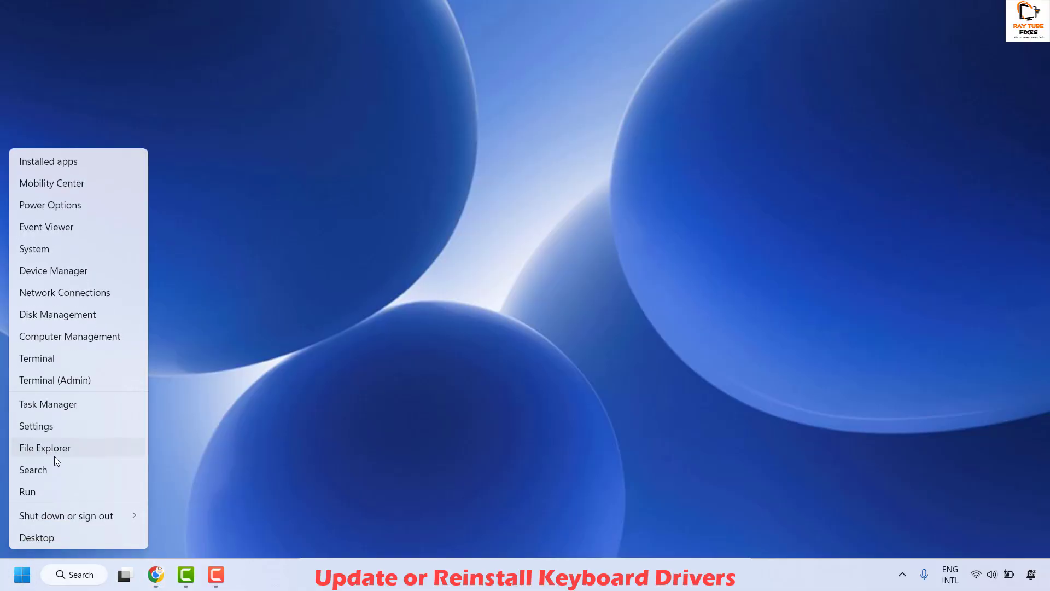
click(65, 270)
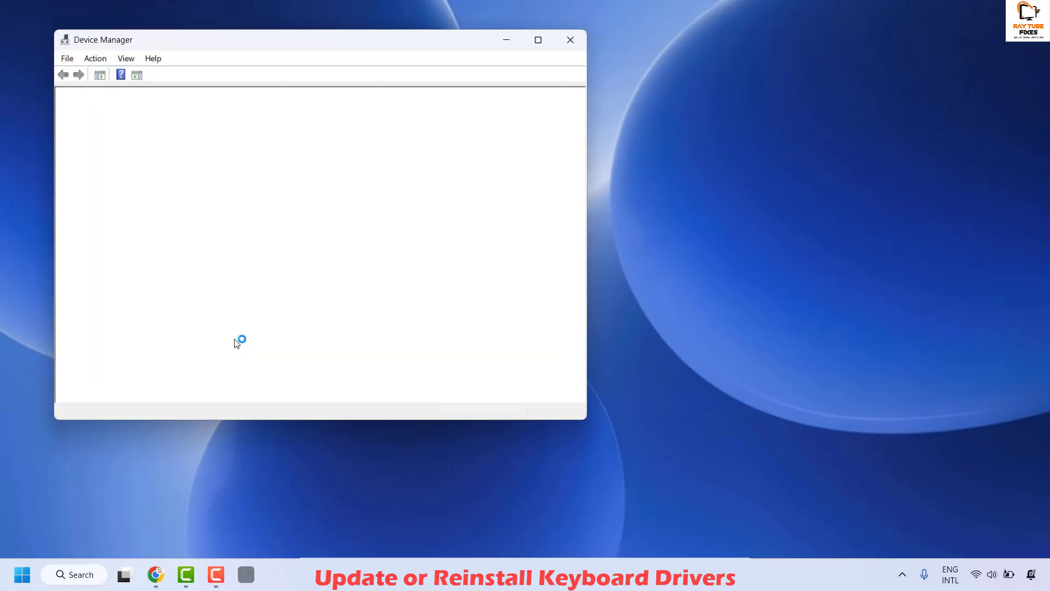
drag(437, 36, 673, 31)
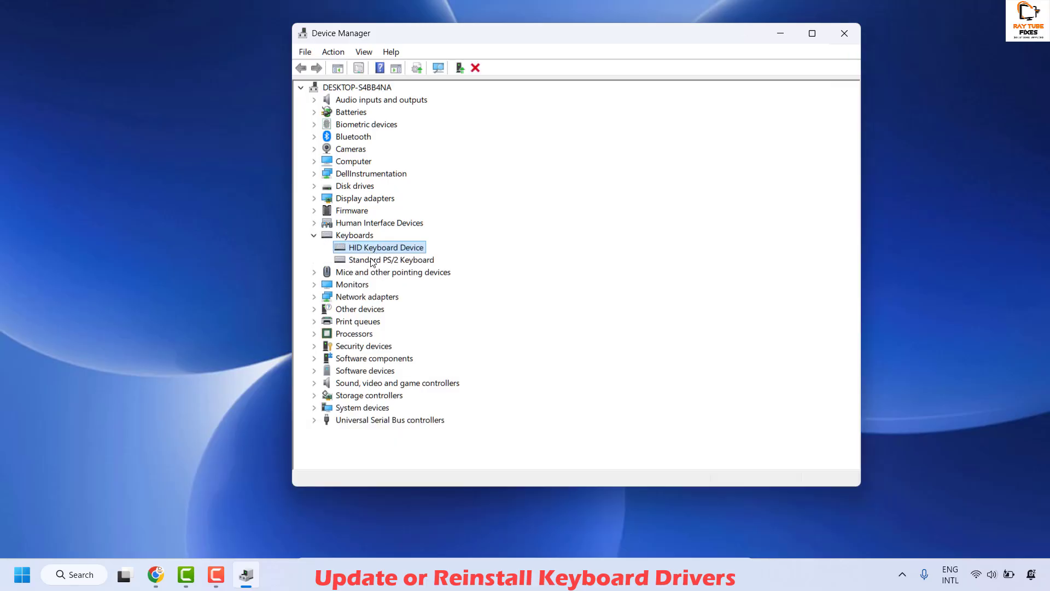
click(371, 260)
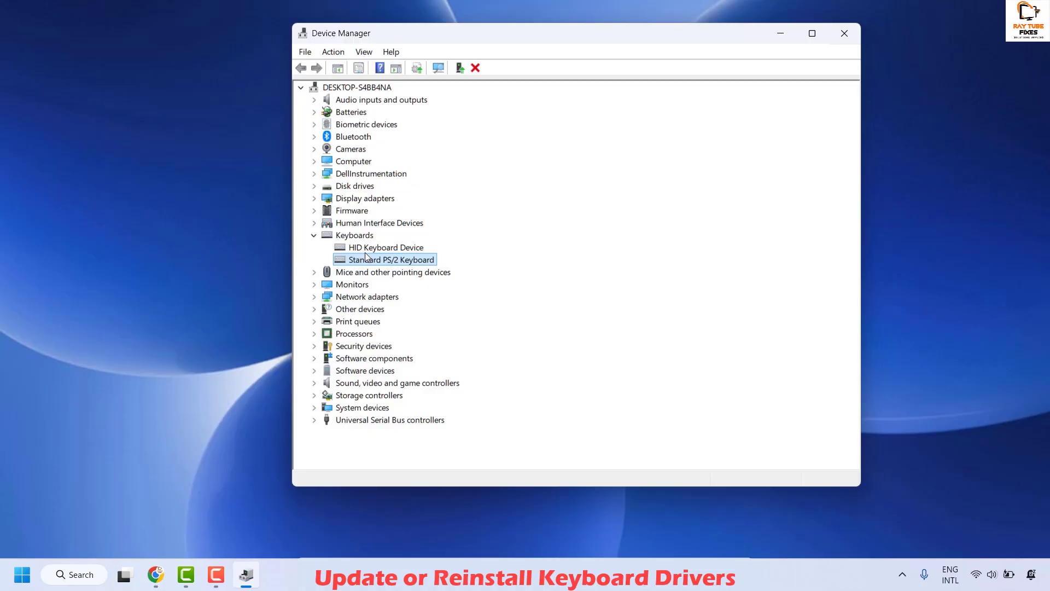
right_click(377, 261)
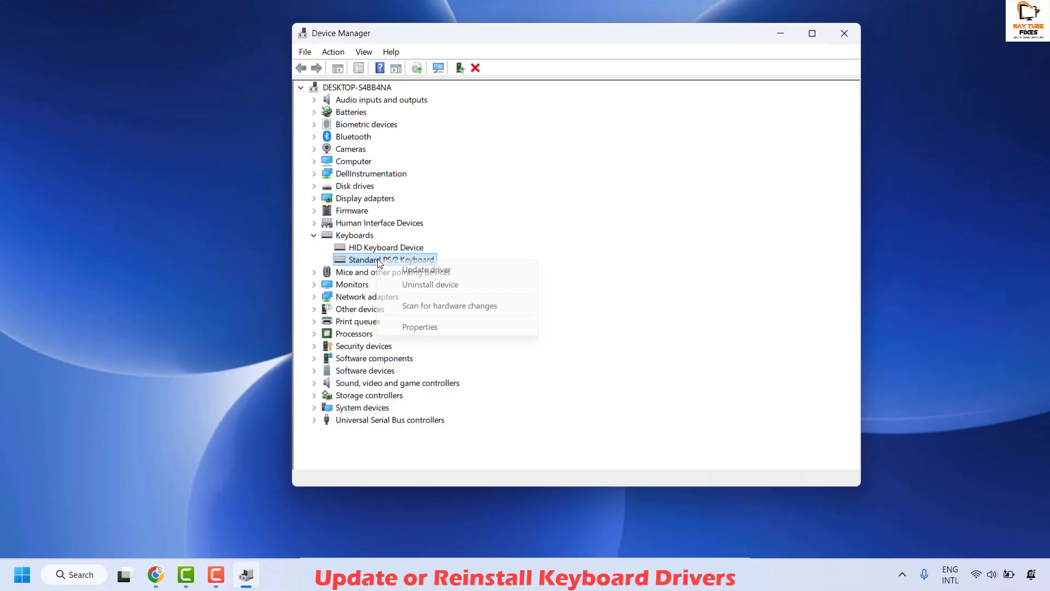
click(426, 271)
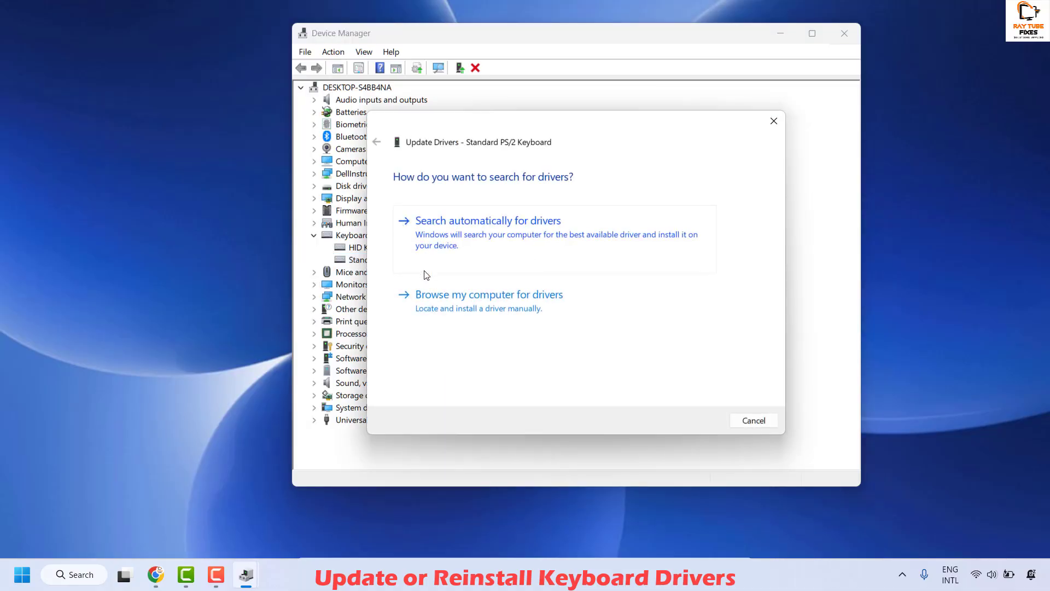
click(474, 245)
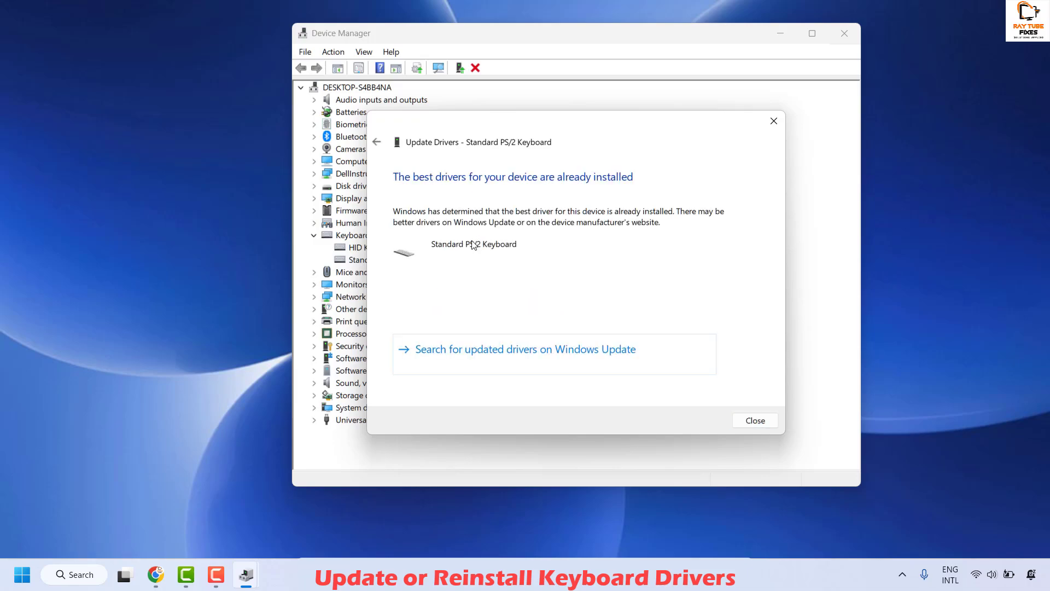
click(756, 417)
Step: Search automatically for a HID Keyboard Device driver, then check Windows Update for newer drivers
click(377, 249)
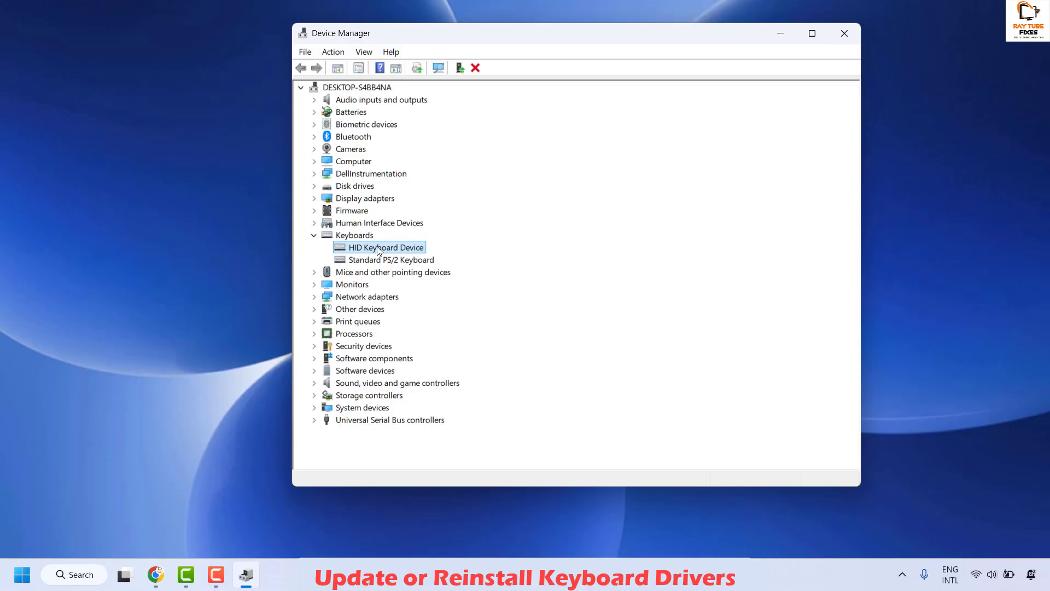
right_click(378, 249)
click(415, 256)
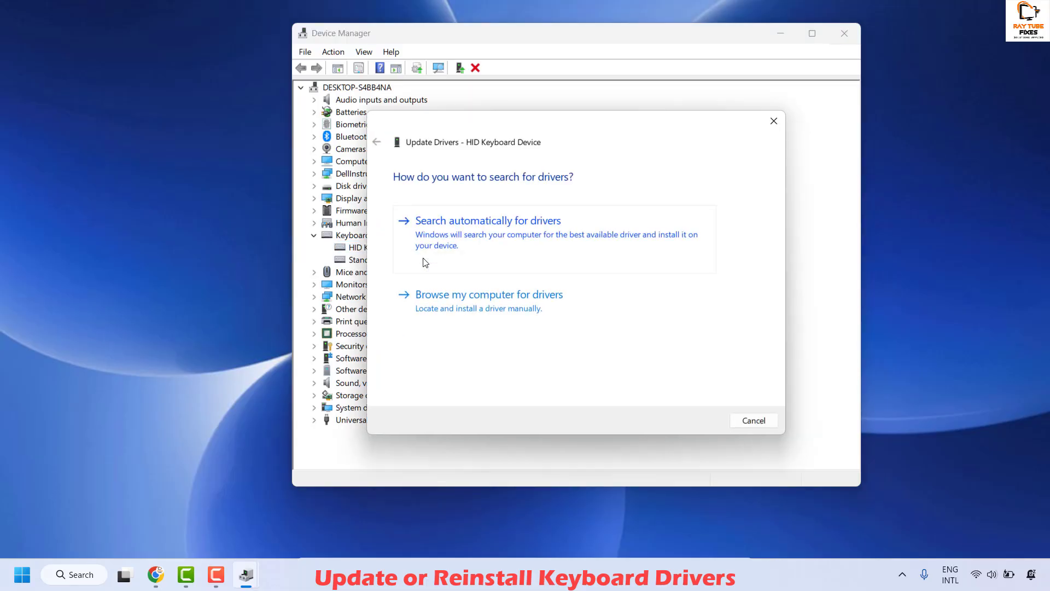
click(460, 244)
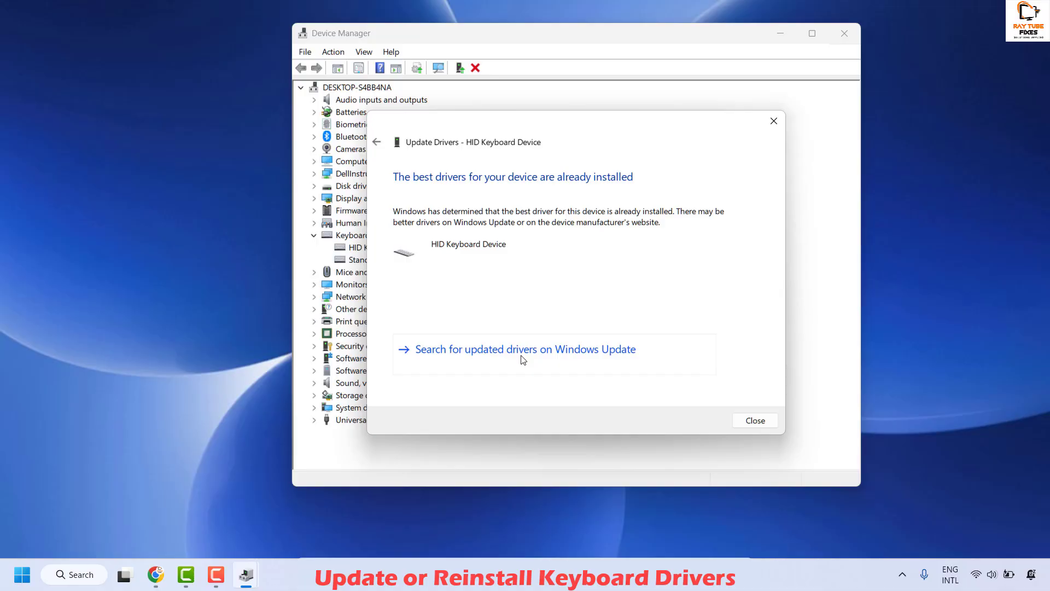
click(559, 360)
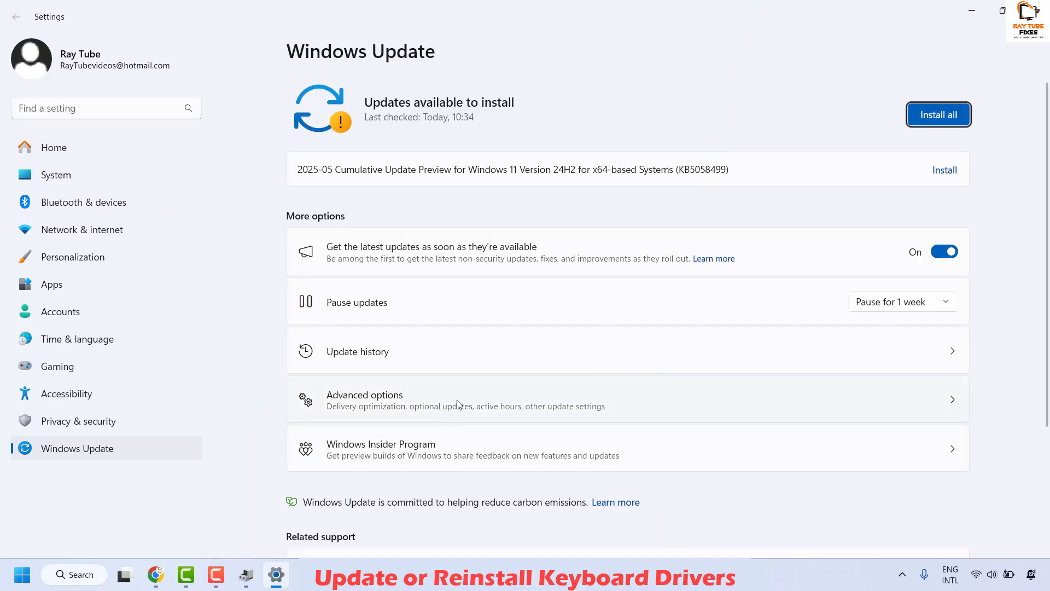
Step: Check Advanced options > Optional updates, find none, and close Settings and Device Manager
click(506, 397)
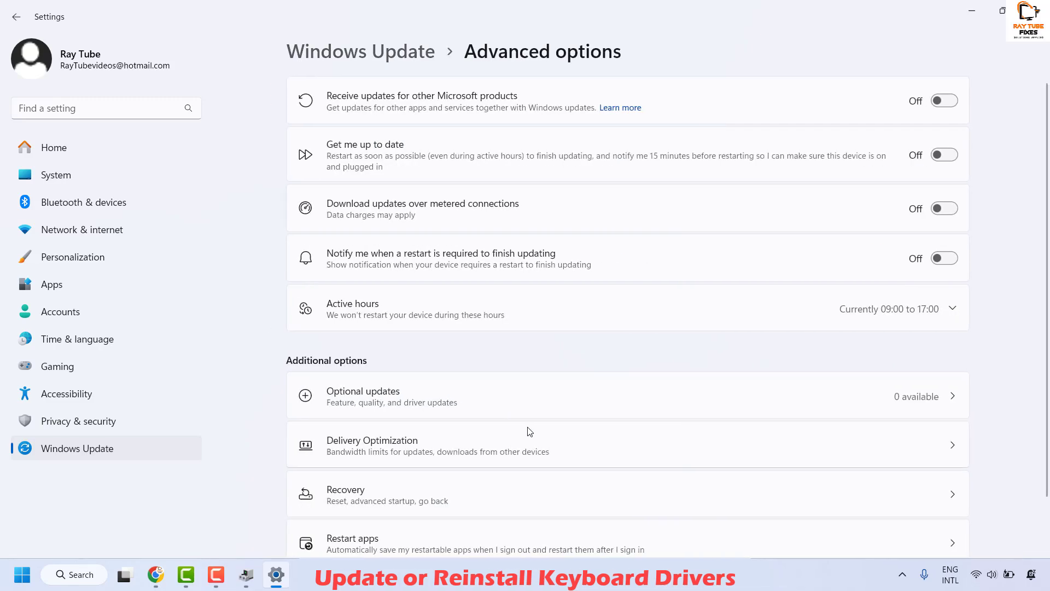
click(388, 405)
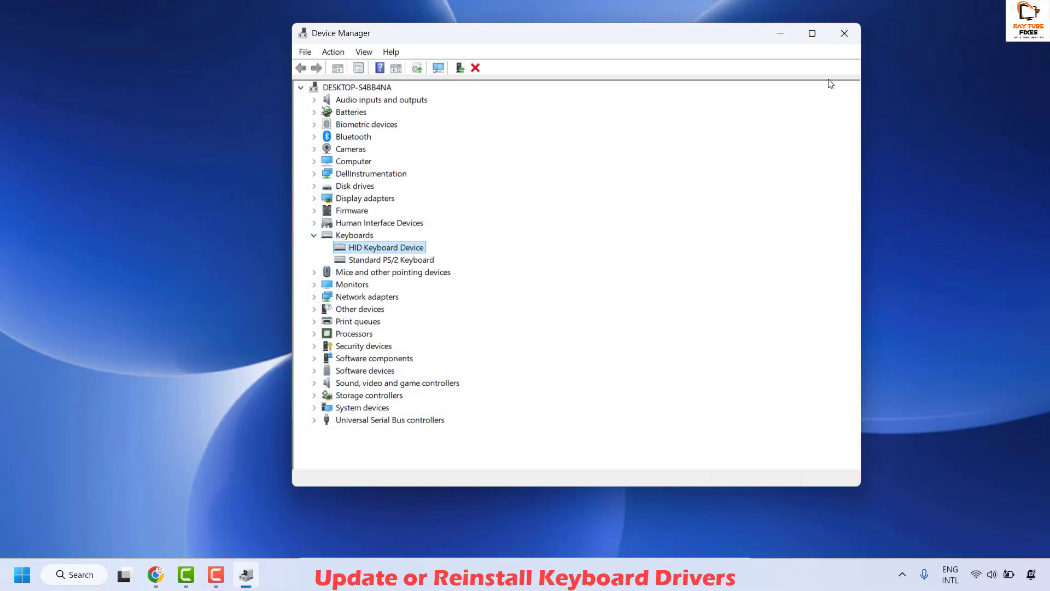
click(844, 32)
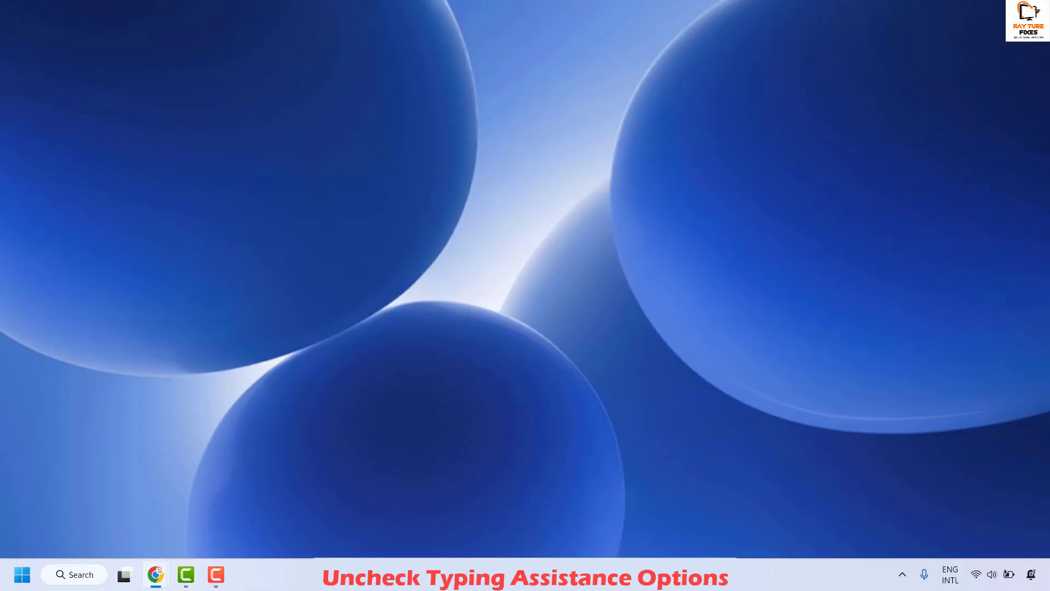
Step: Search for 'control' and open the Control Panel best match
click(70, 579)
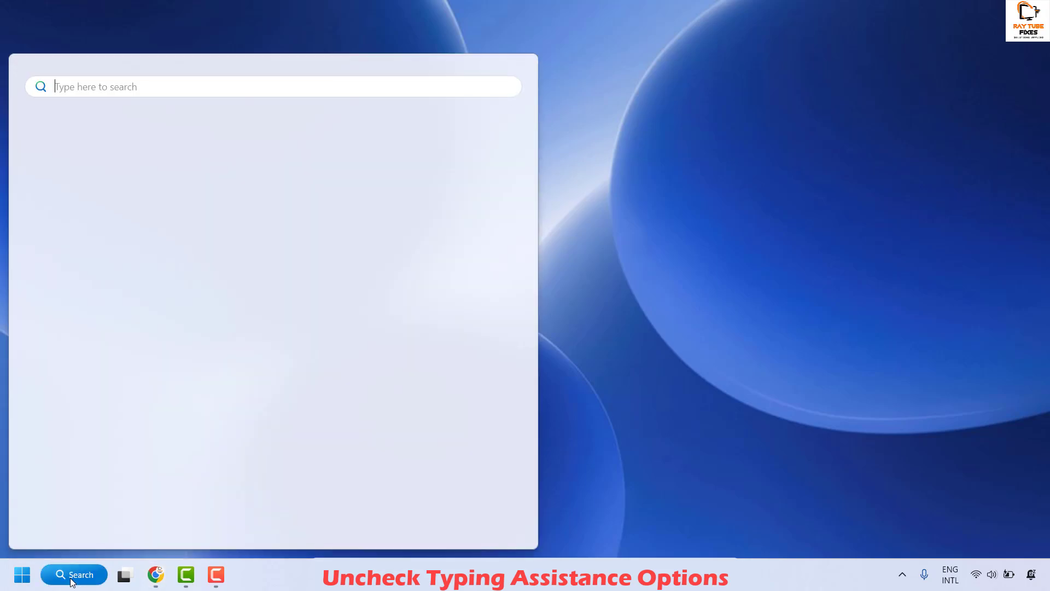
text(control)
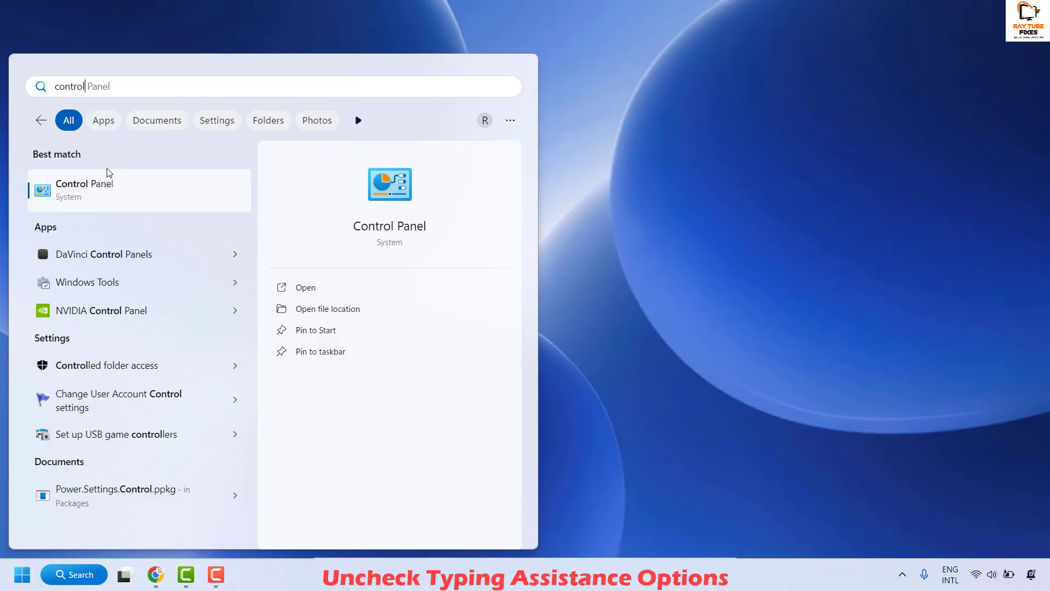
click(112, 192)
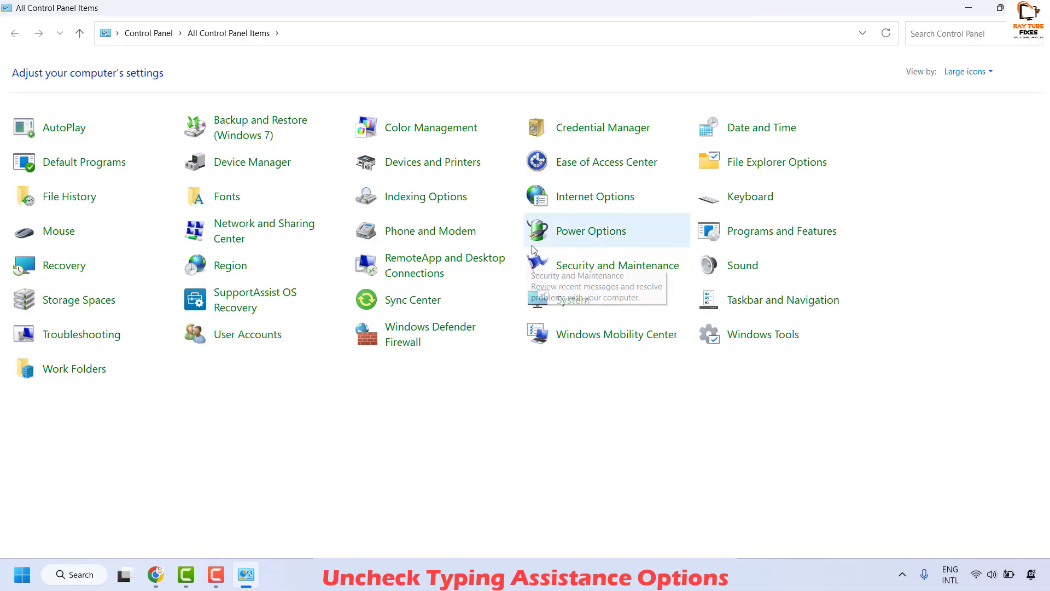
Step: In Ease of Access Center's keyboard settings, uncheck the NUM LOCK Toggle Keys shortcut and save with OK
click(629, 175)
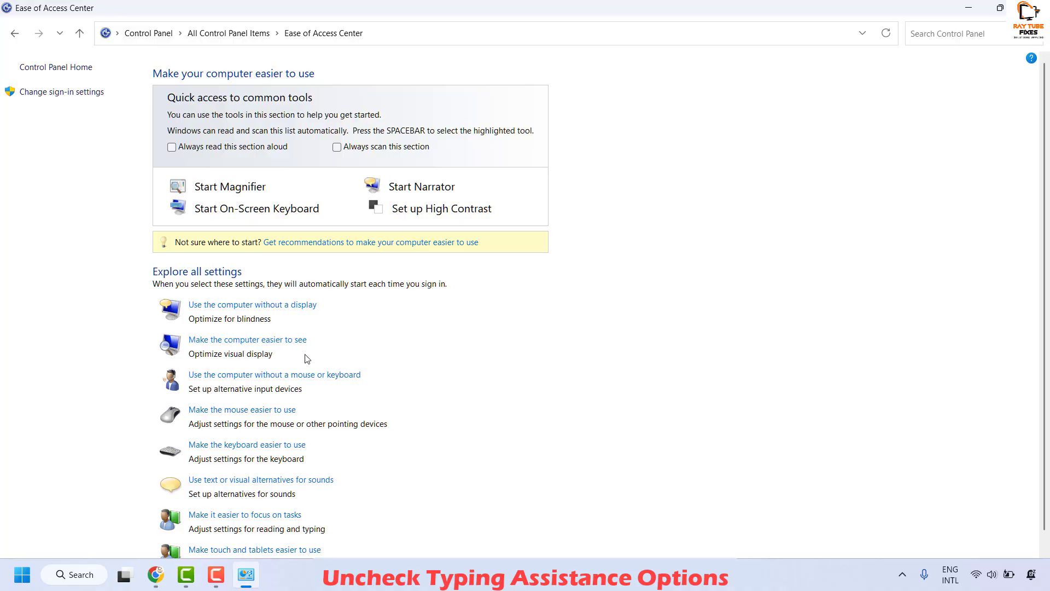
click(247, 444)
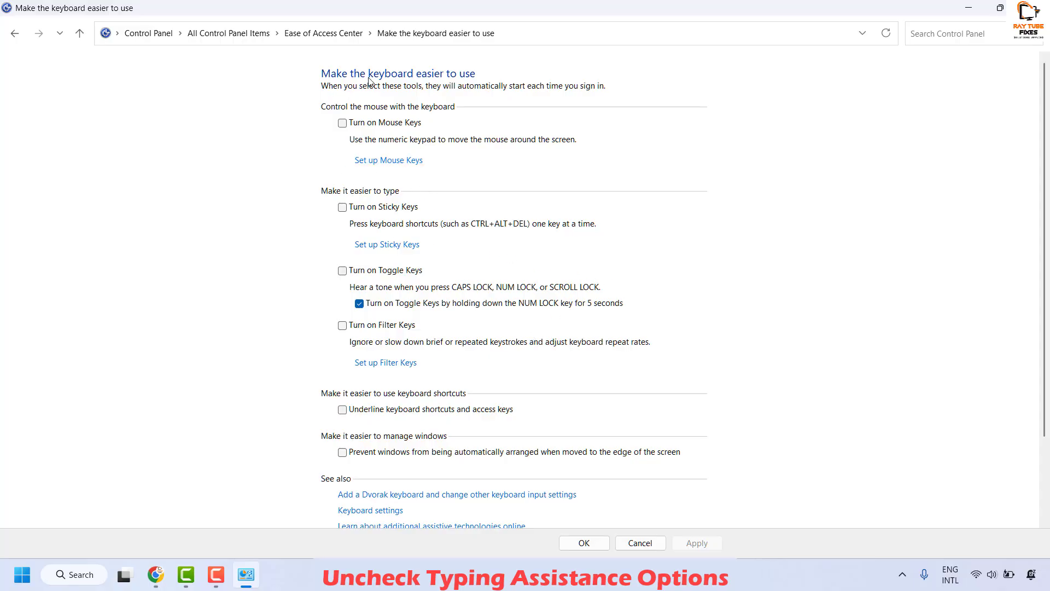
click(360, 305)
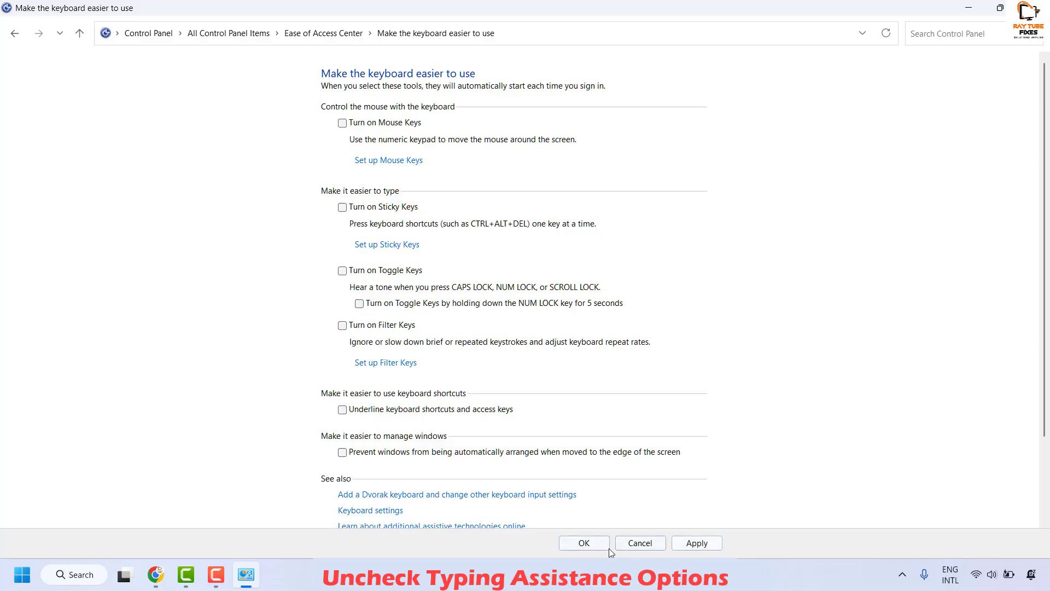
click(583, 543)
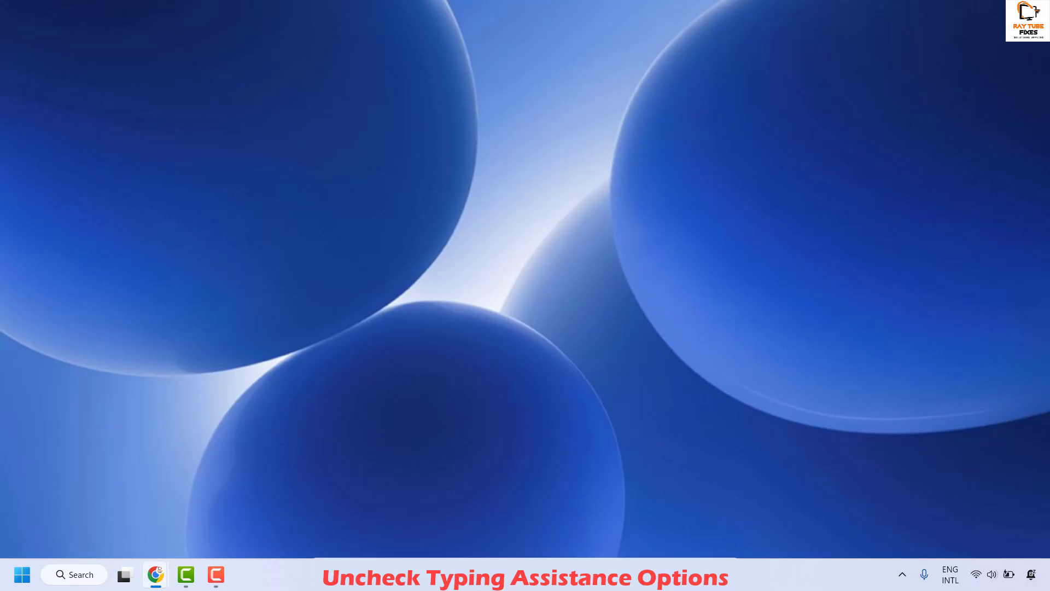